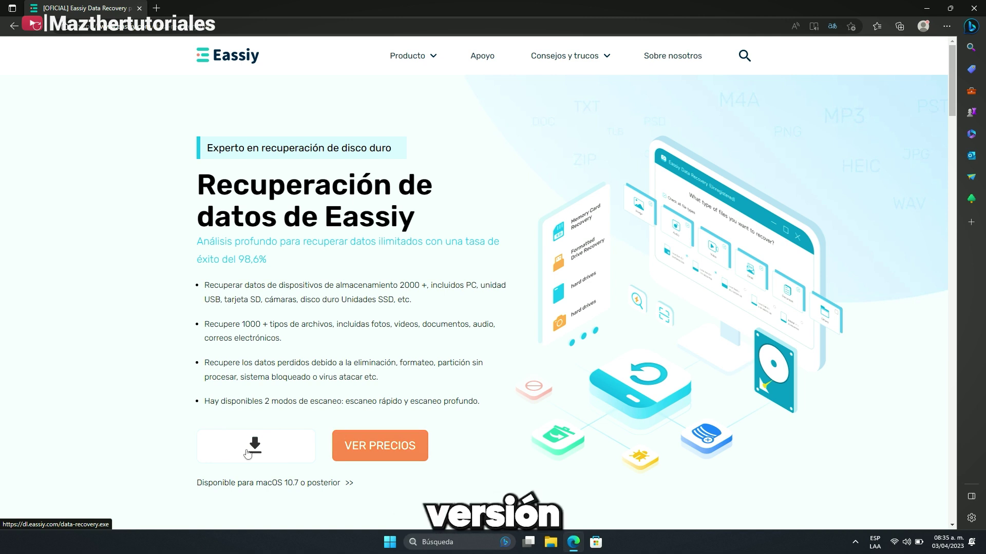
Download the Windows version of Eassiy Data Recovery and install it with Spanish as the installation language
click(247, 454)
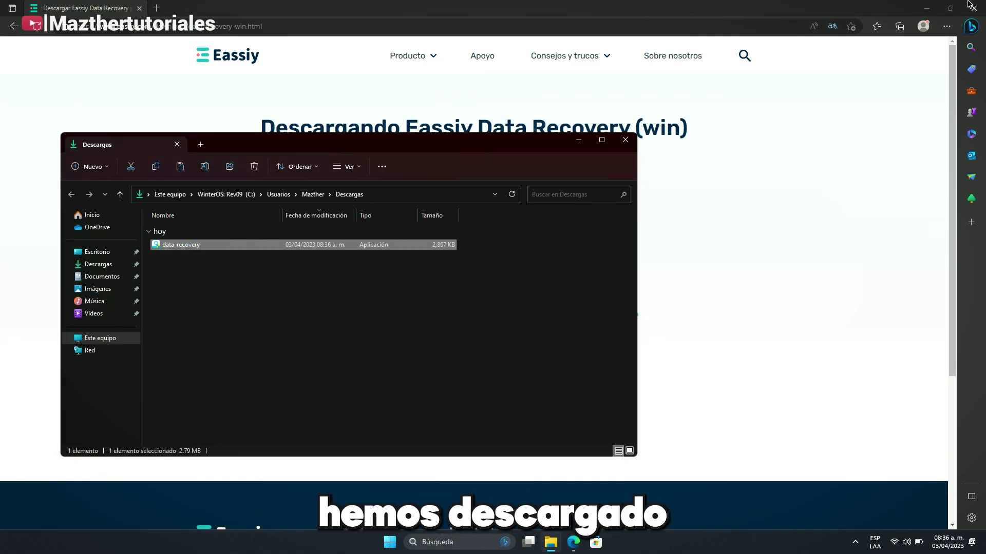
click(926, 7)
click(578, 141)
click(529, 289)
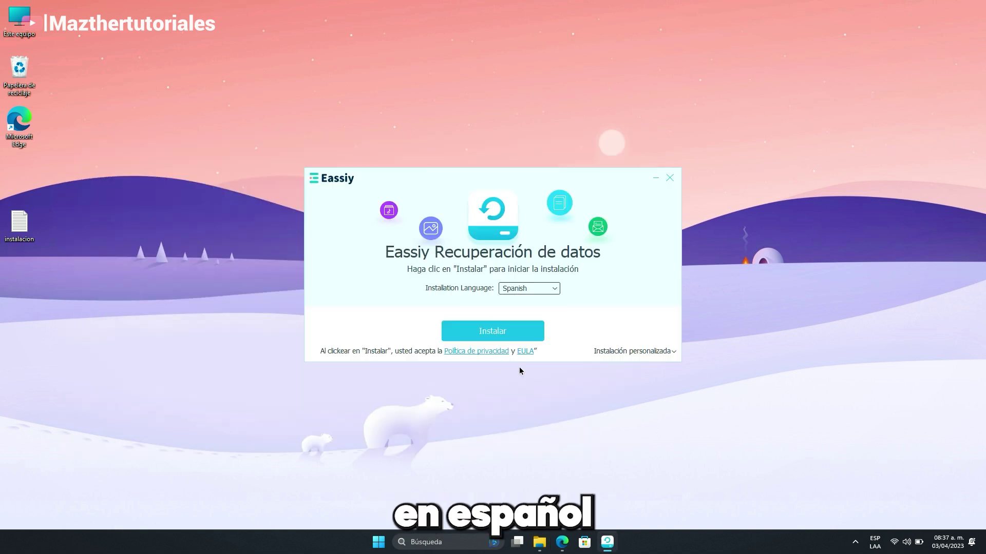
click(492, 333)
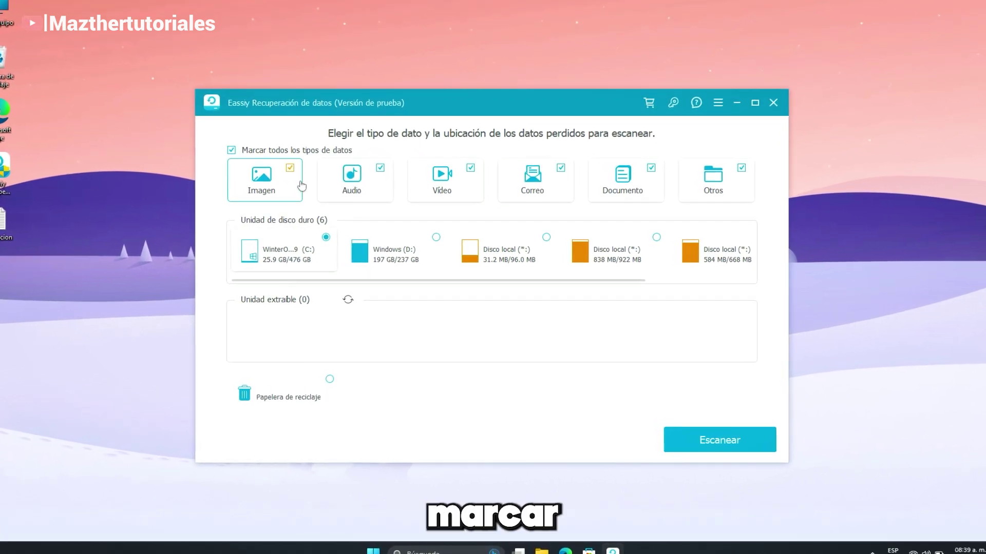
Run a quick scan and a deep scan of the removable drive WINDOWS 10 (E:) for all data types
mouse_move(304, 190)
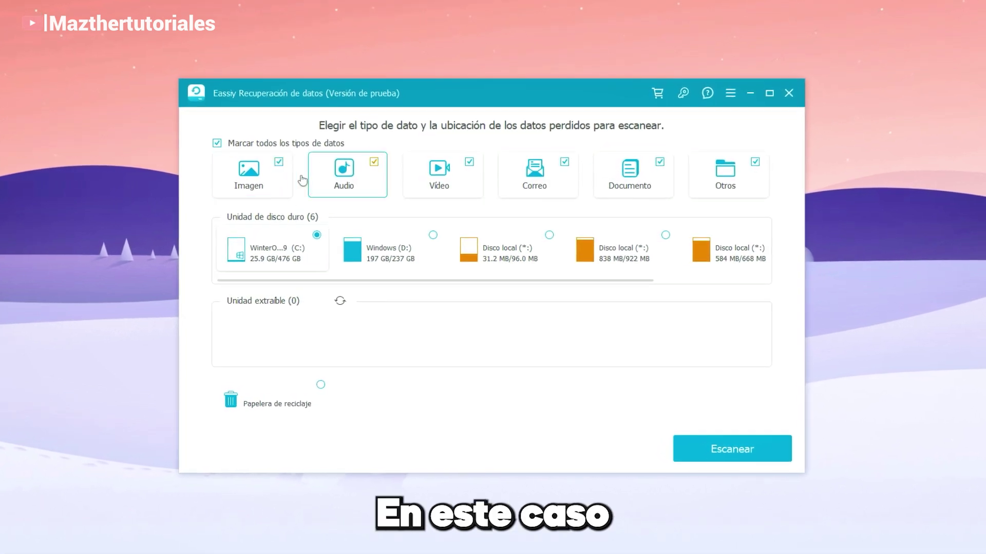
mouse_move(488, 191)
mouse_move(691, 208)
mouse_move(306, 233)
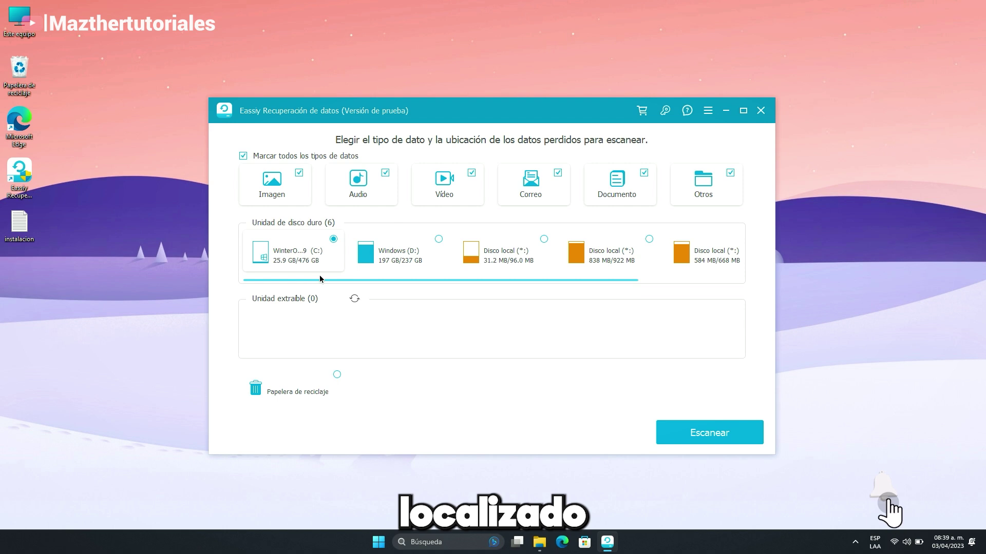
click(336, 378)
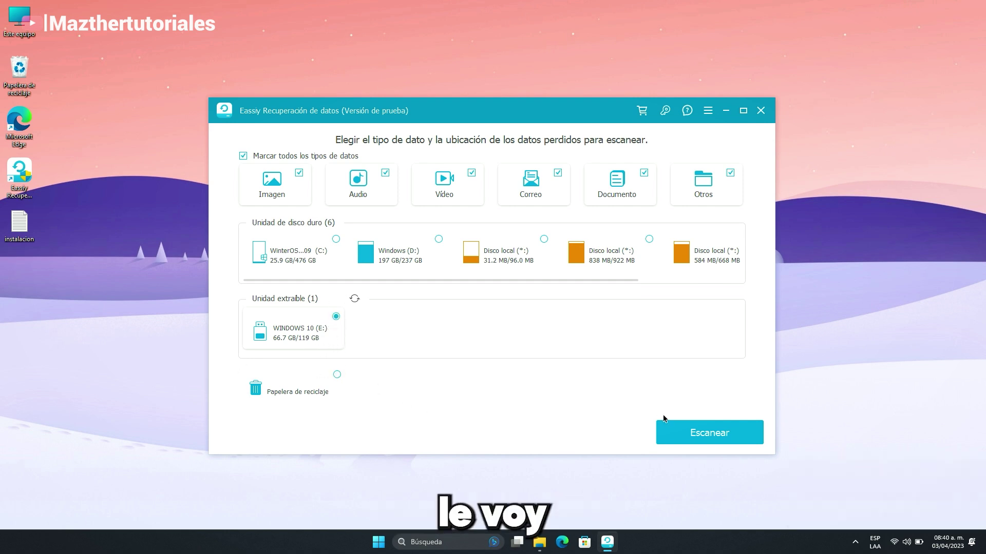
click(675, 435)
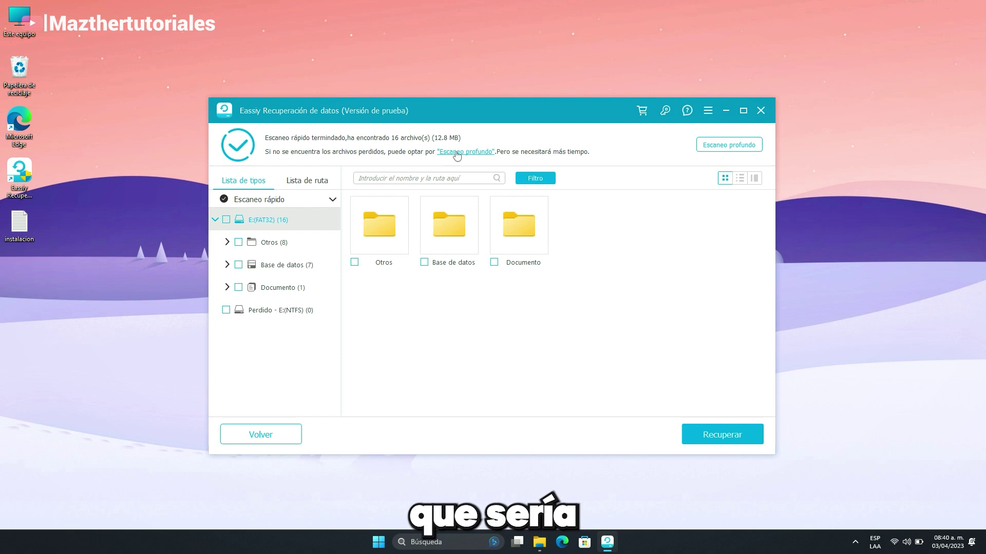
click(459, 152)
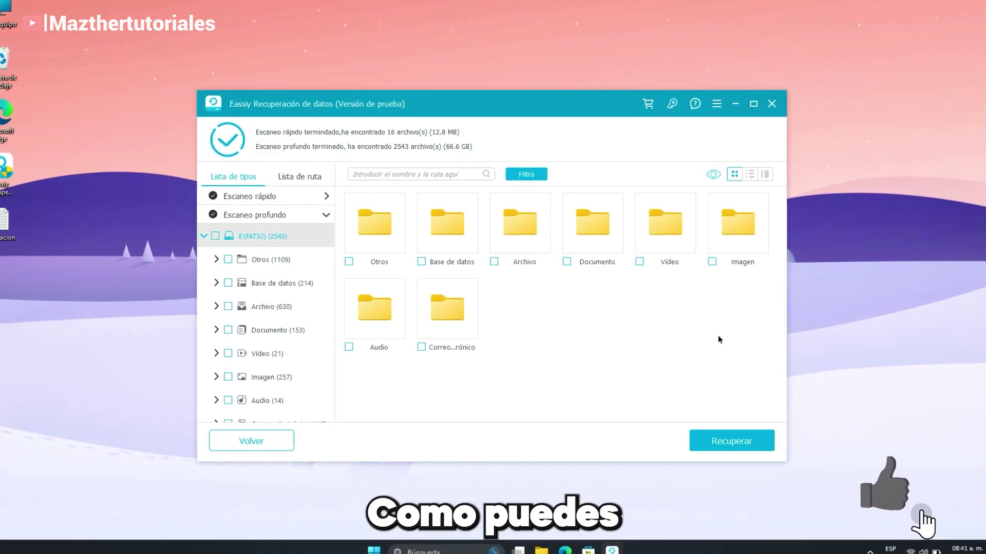
Open the PNG folder in the Imagen category of the deep scan results and look through its thumbnails
mouse_move(420, 196)
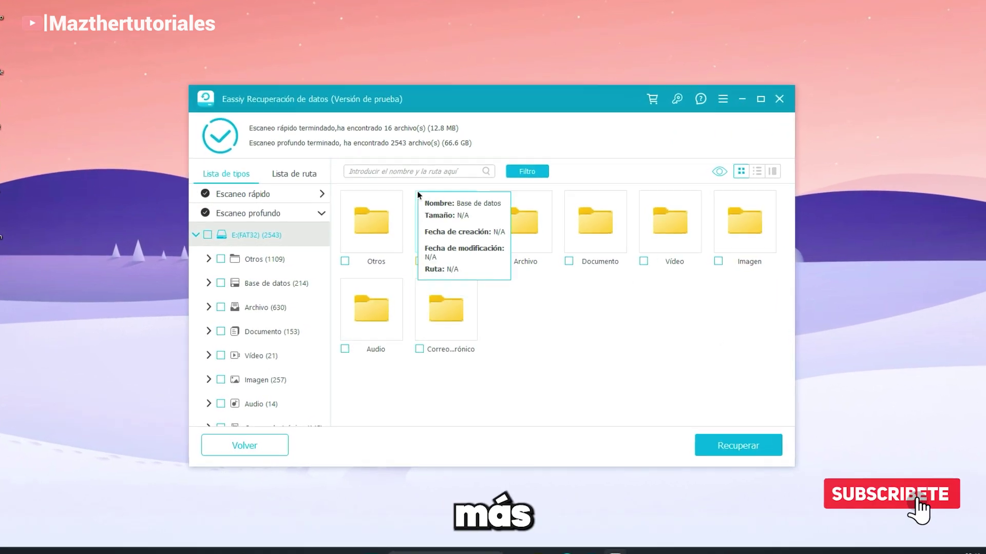
mouse_move(392, 213)
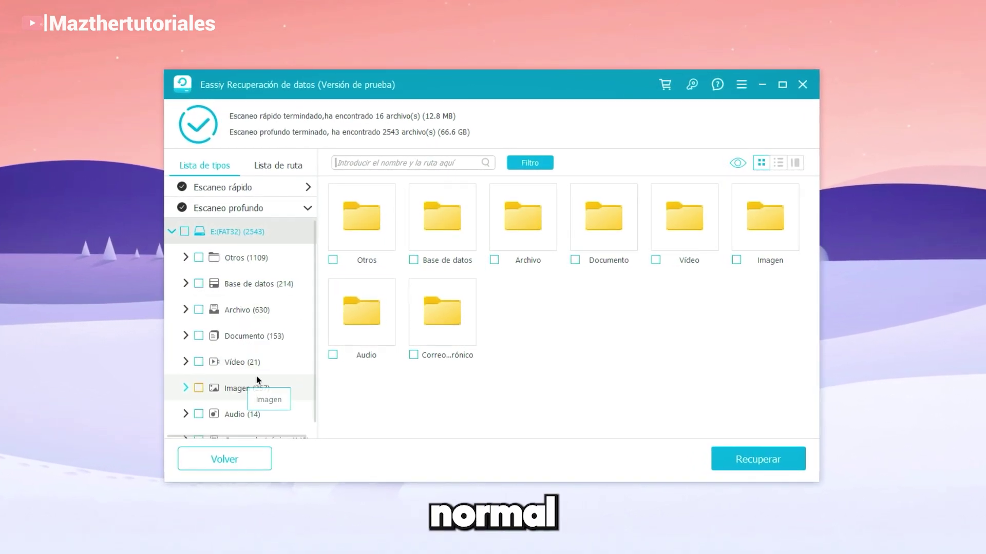
scroll(265, 309, down, 1)
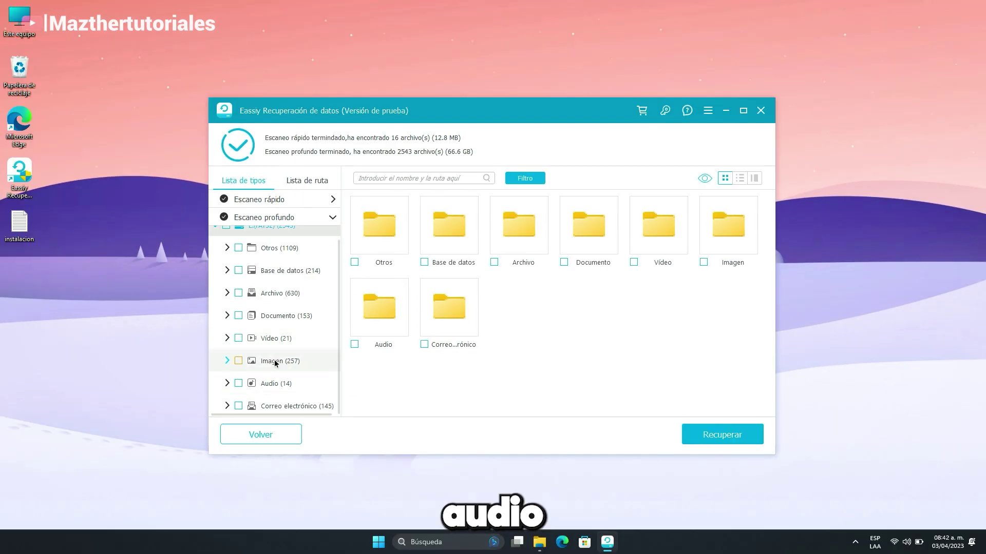
click(269, 362)
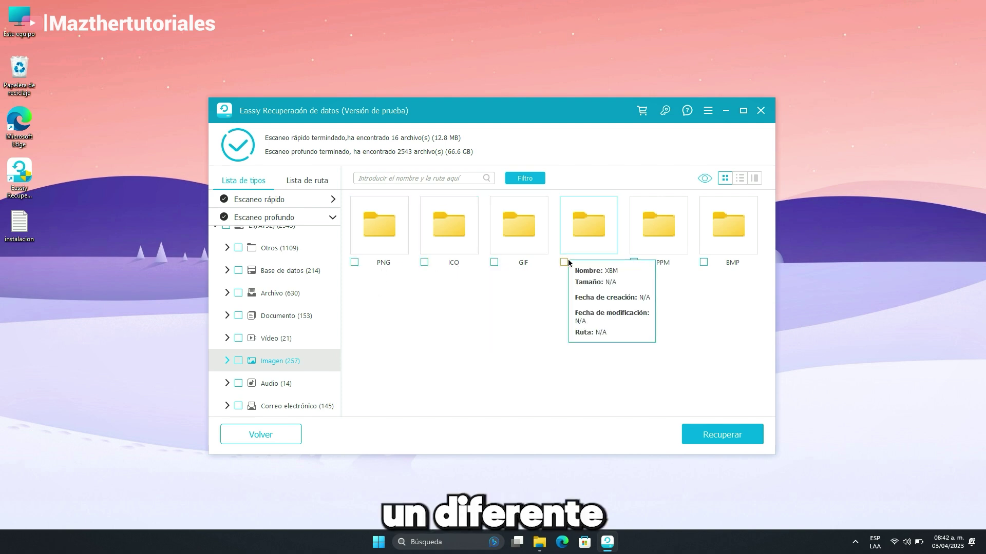
double_click(400, 232)
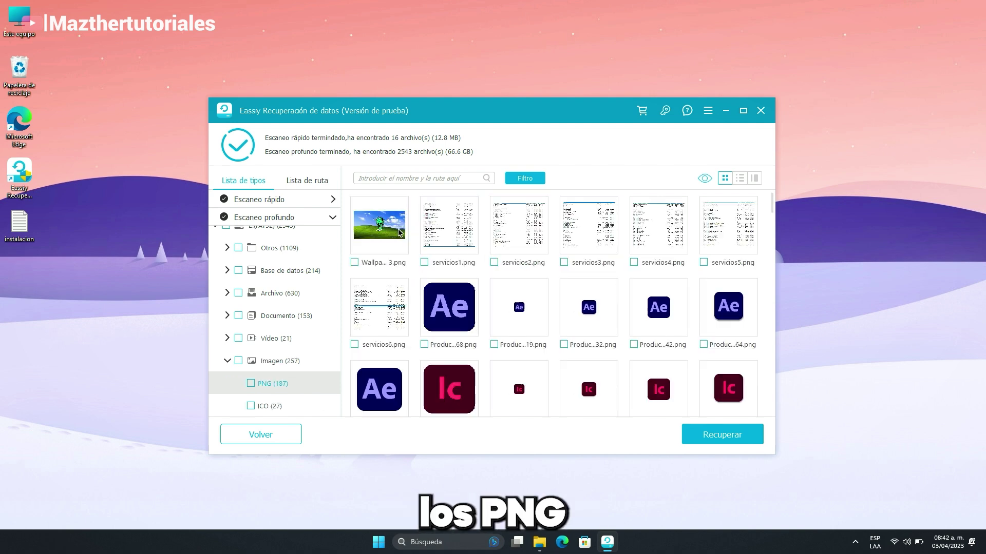
scroll(430, 257, down, 10)
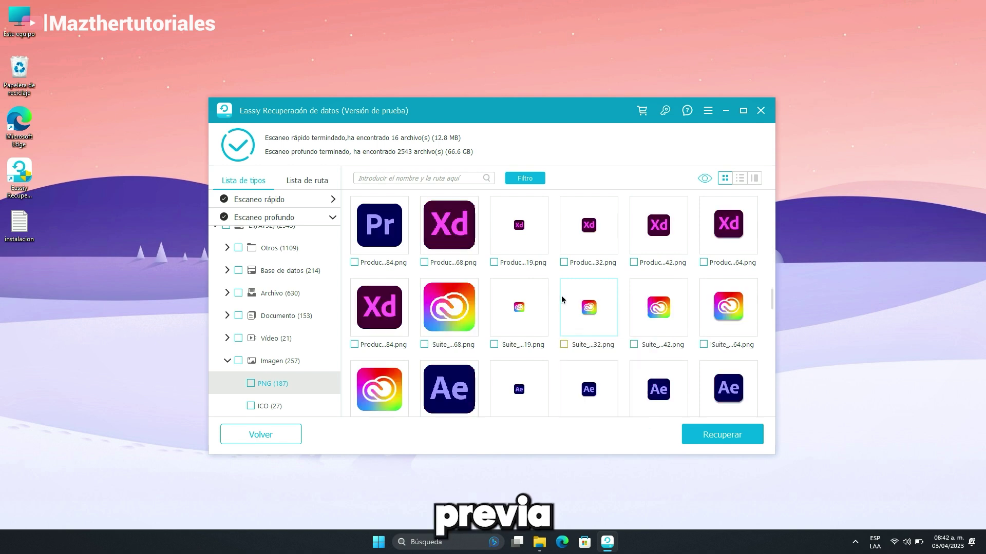
scroll(563, 301, up, 10)
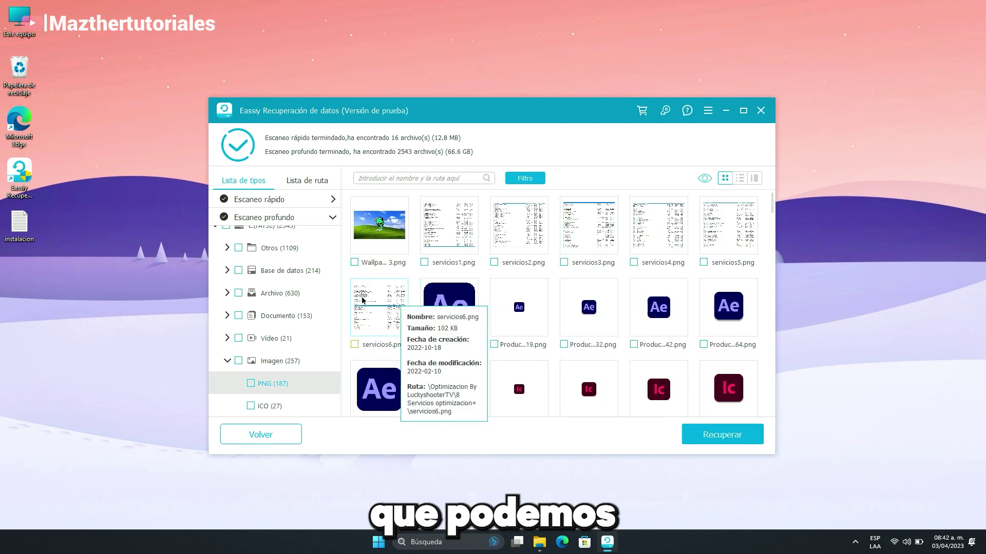
Open the MP4 folder in the Vídeo category and look through the found video files
click(263, 336)
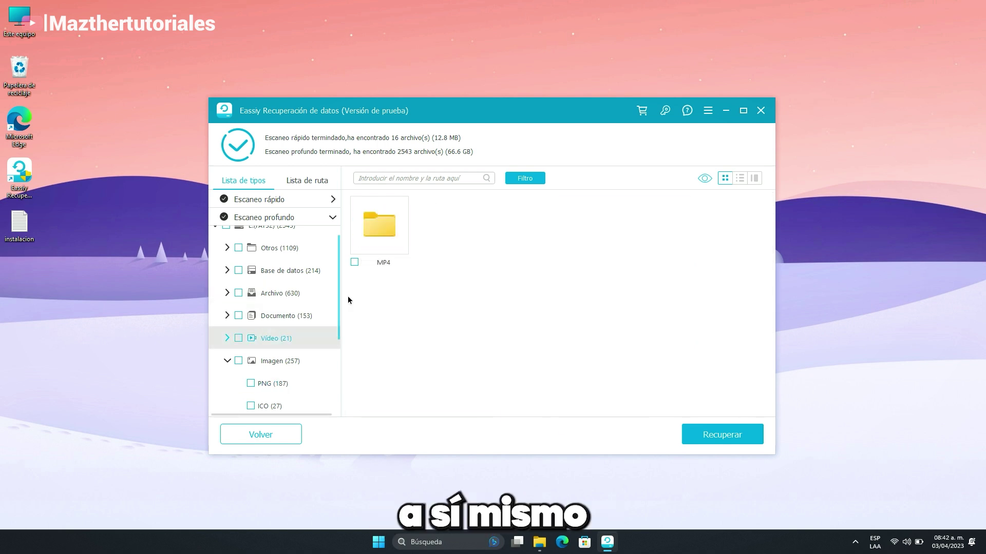
double_click(374, 253)
scroll(604, 286, down, 2)
scroll(604, 286, up, 2)
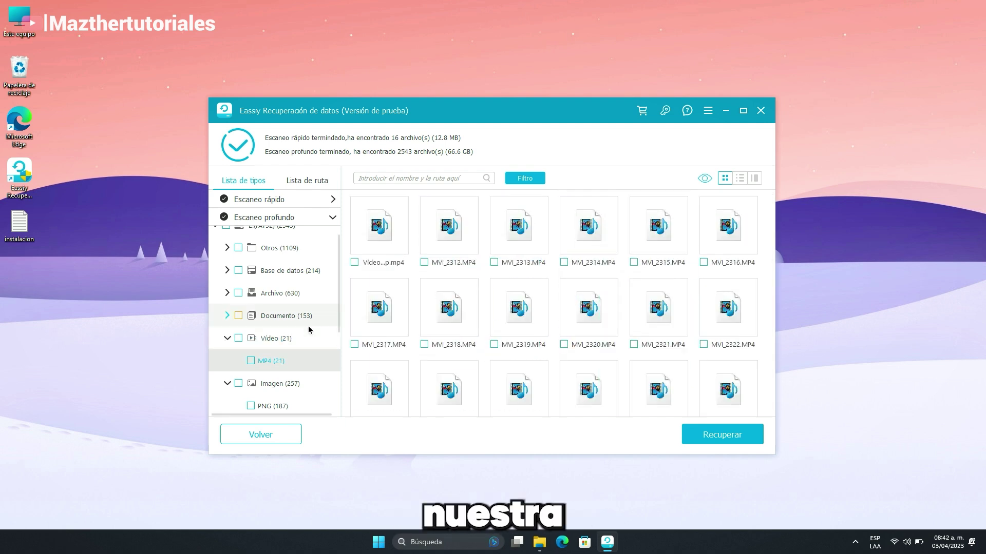
Return to the PNG files in the Imagen category of the deep scan results
scroll(309, 330, up, 1)
click(238, 351)
scroll(272, 359, down, 1)
click(270, 406)
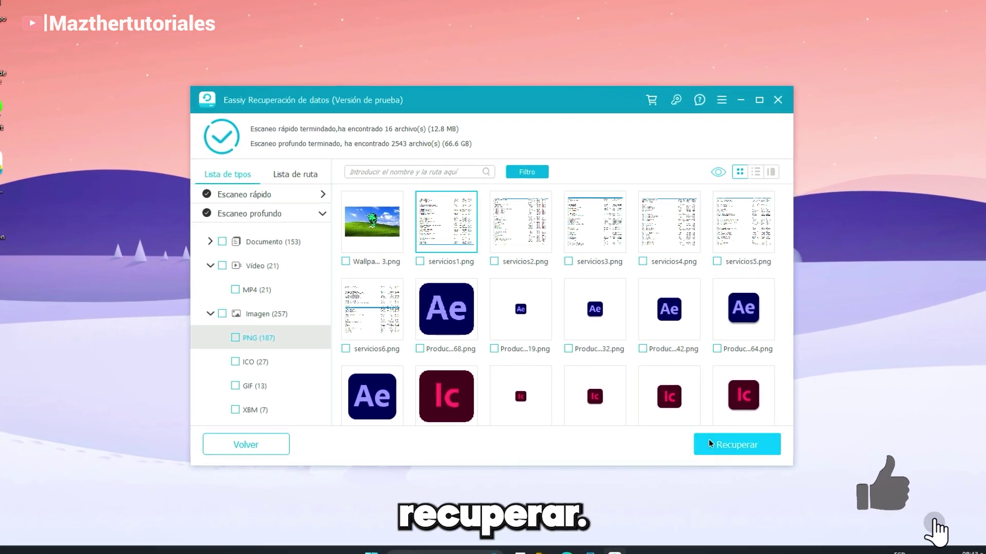
Collapse the Imagen and Vídeo groups and review the file formats under Archivo, Audio, Vídeo, Imagen and Documento
click(206, 315)
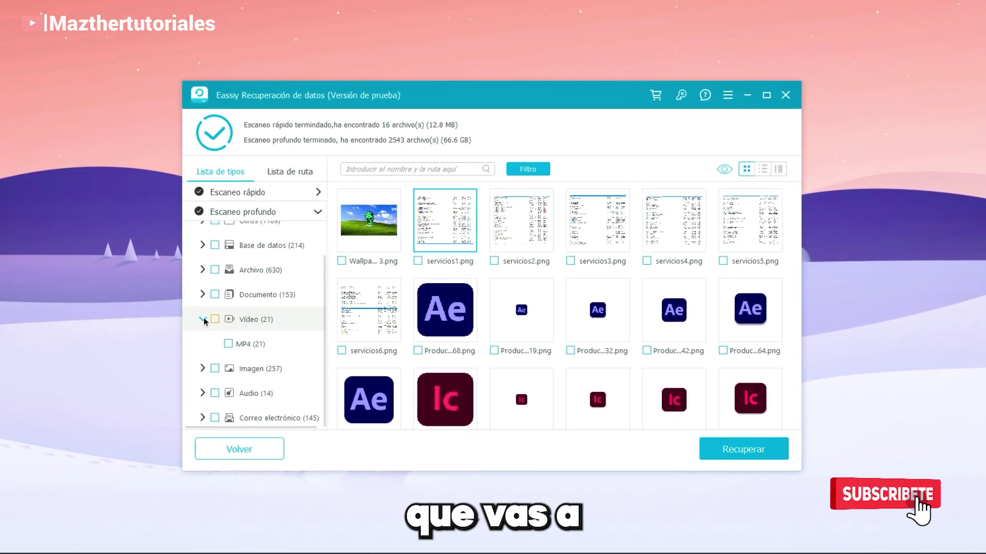
click(205, 318)
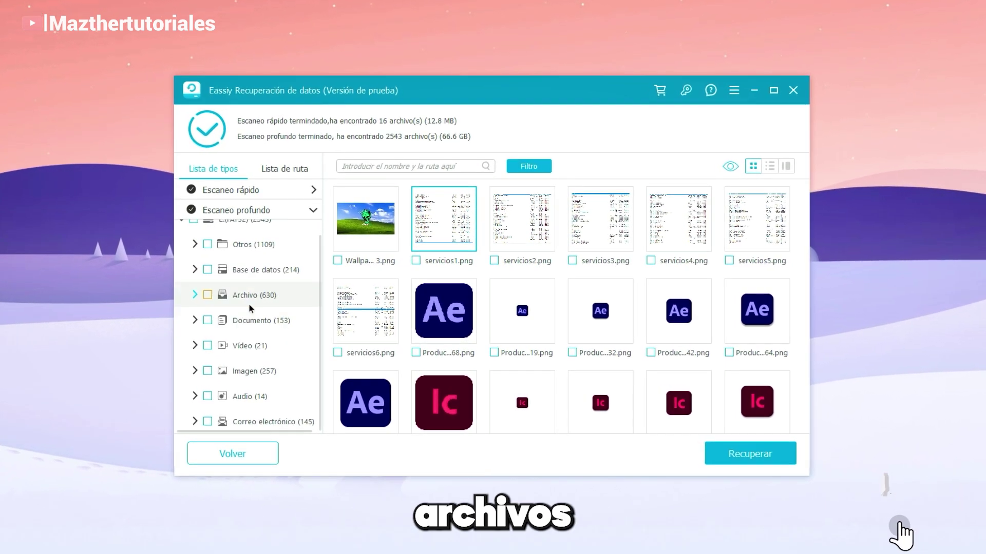
click(258, 290)
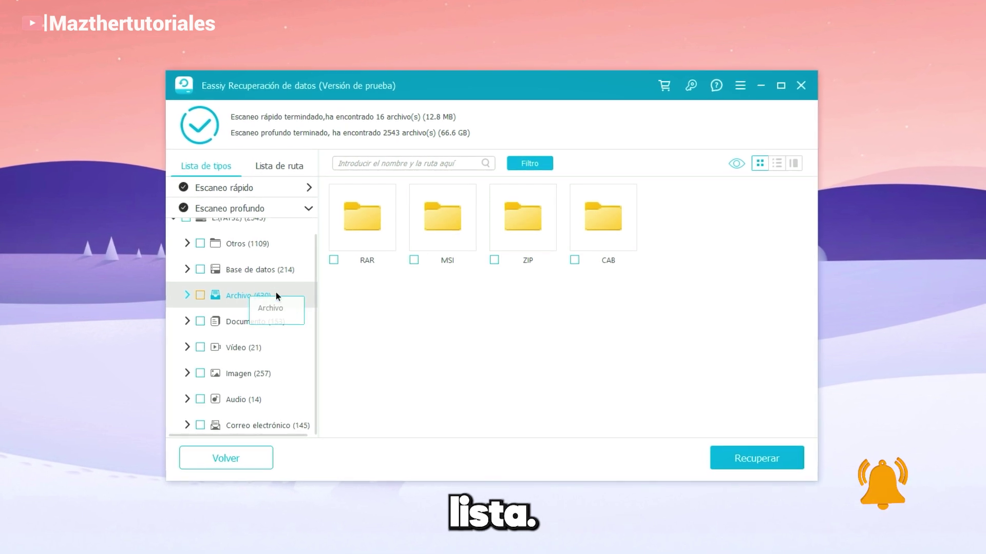
click(274, 403)
click(274, 354)
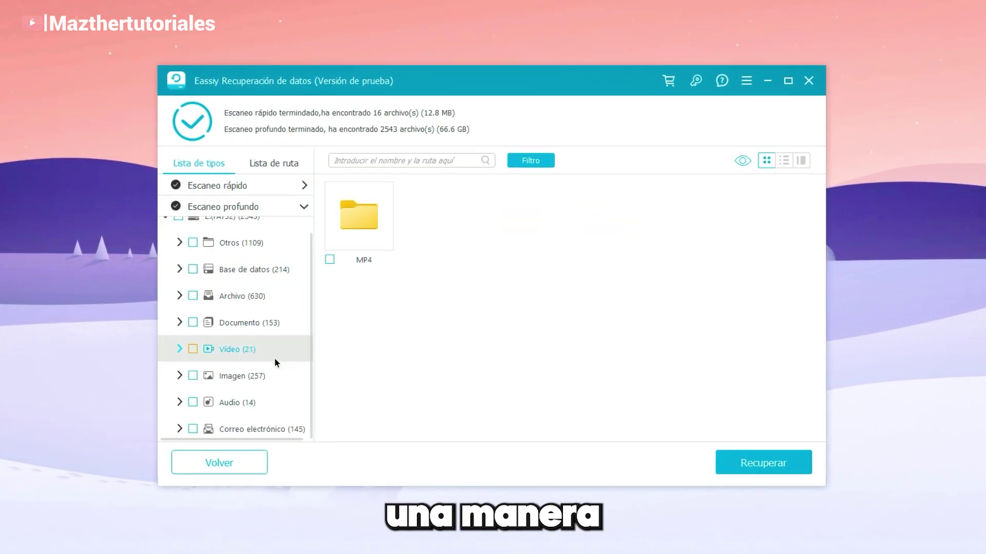
click(270, 376)
click(287, 324)
scroll(246, 293, up, 2)
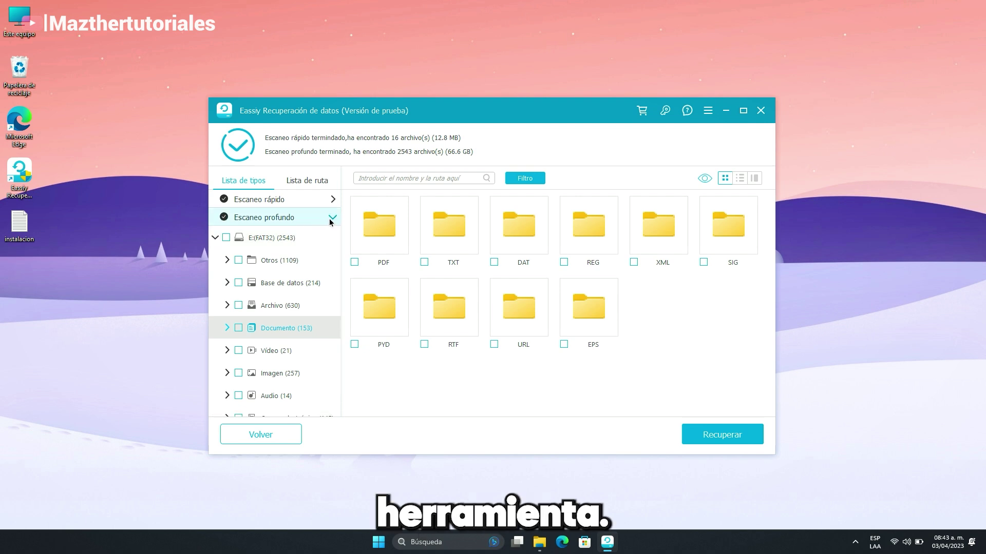
Check the quick scan results against the deep scan results and minimize the recovery window
click(331, 220)
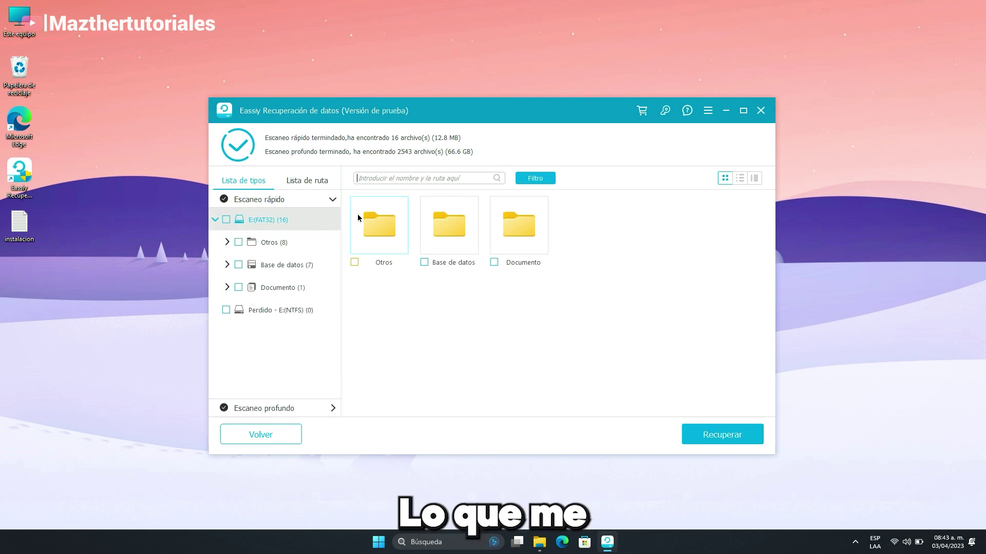
click(311, 226)
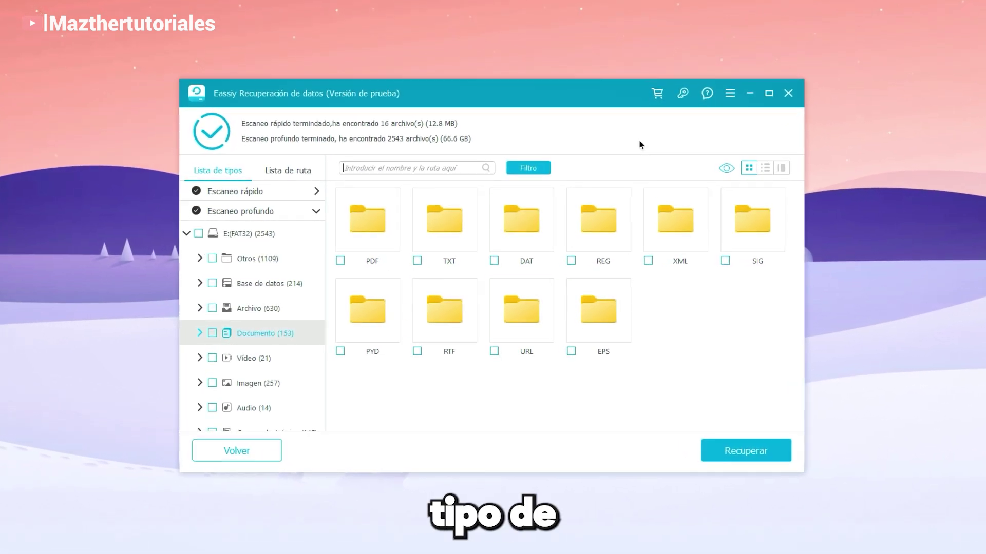
click(754, 93)
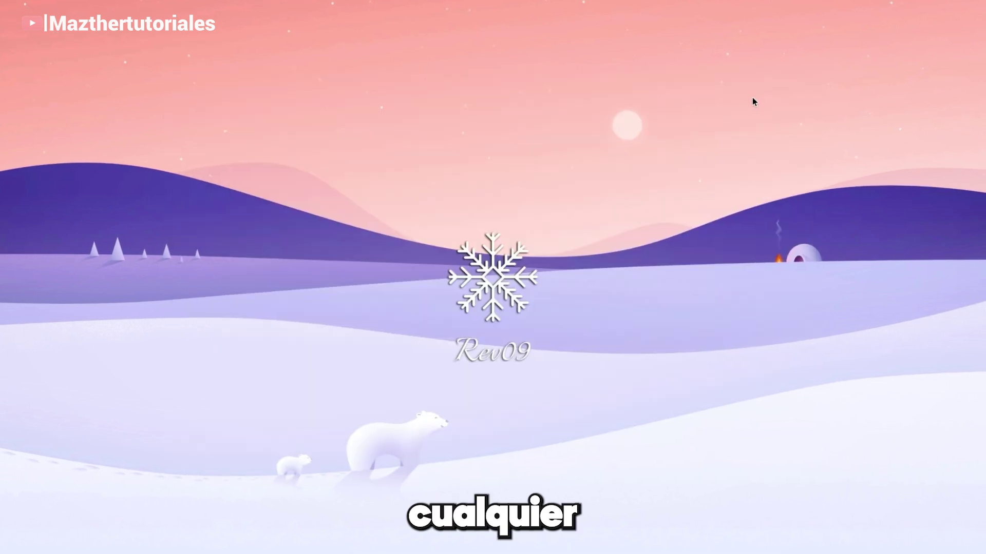